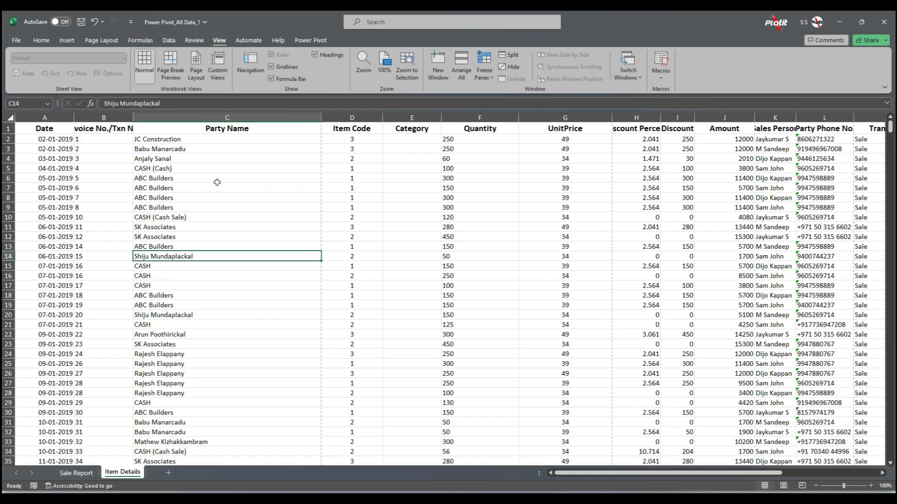
Look through the Item Details records from the header row down to the last filled row and return to cell A1.
scroll(213, 197, down, 20)
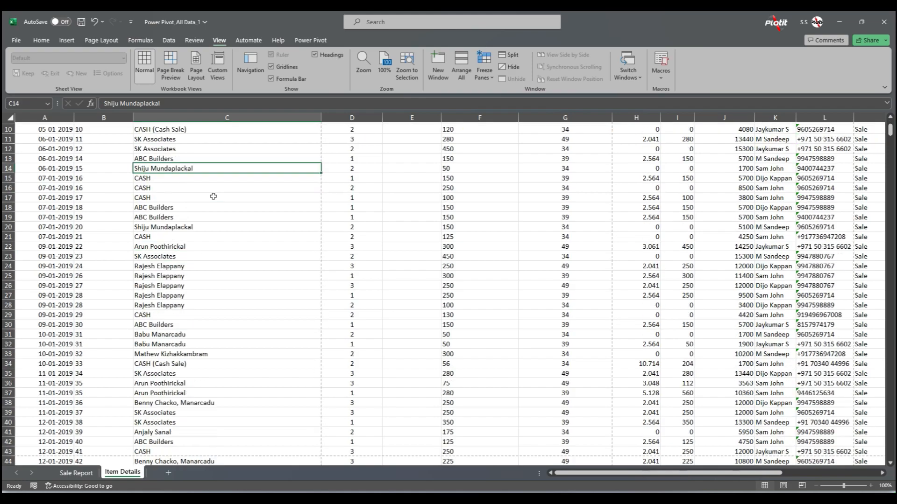
scroll(207, 227, down, 20)
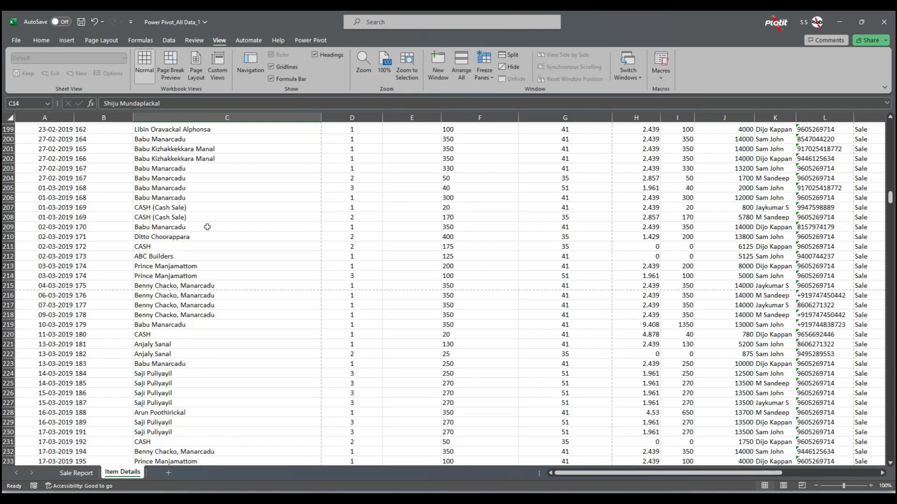
scroll(208, 227, up, 20)
scroll(208, 227, up, 20)
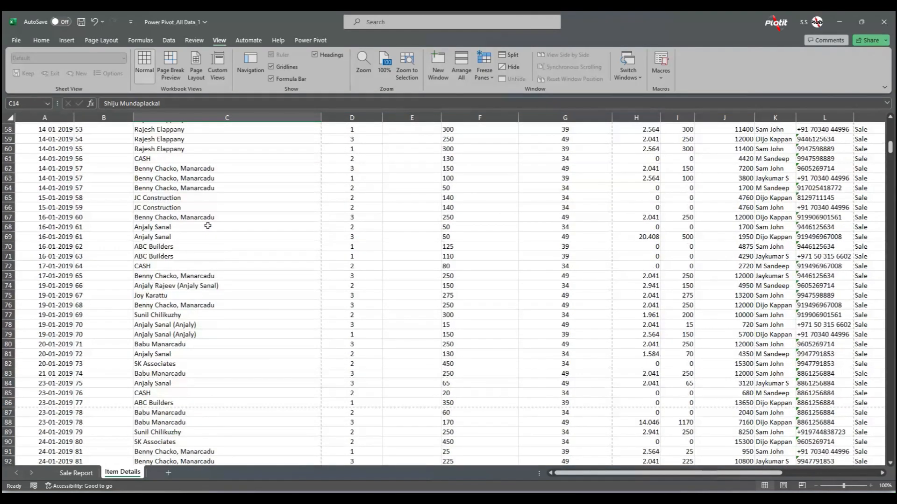
click(179, 140)
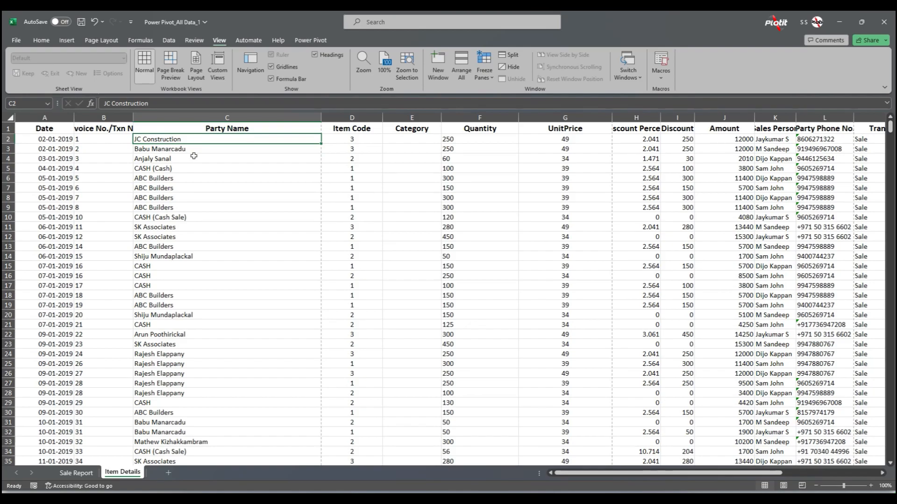
key(ctrl+Down)
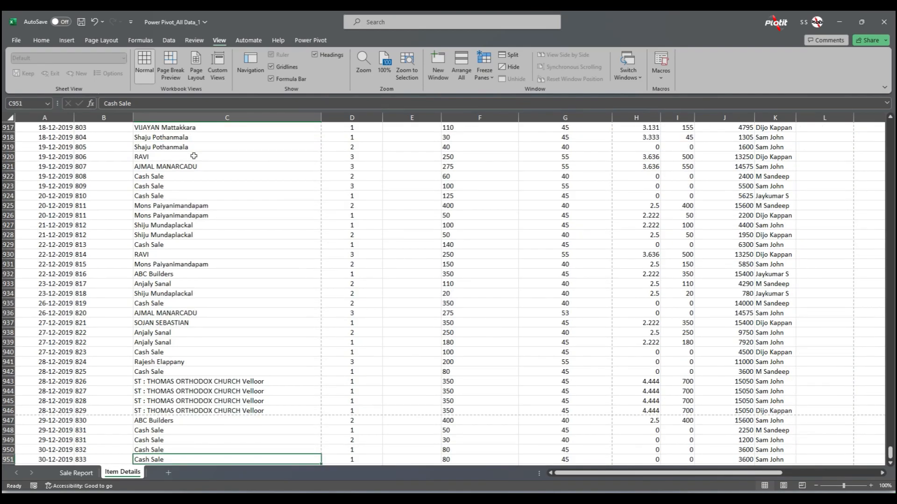
click(10, 460)
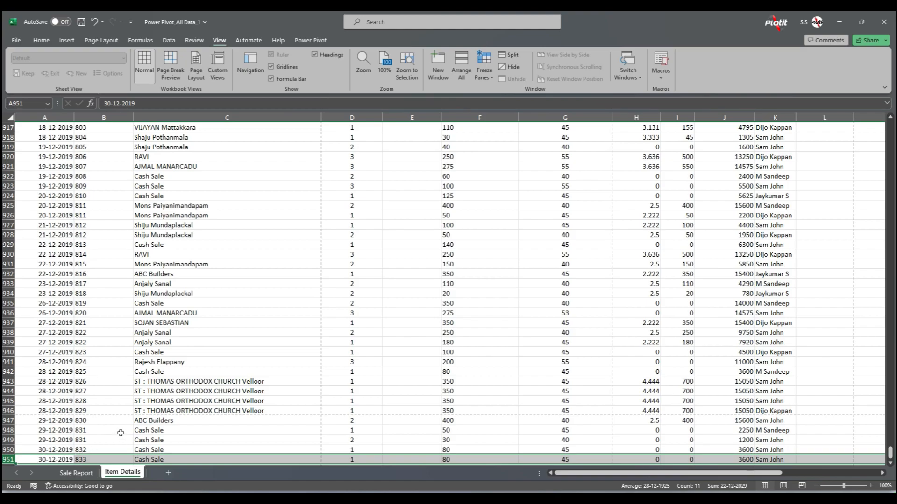
key(ctrl+Home)
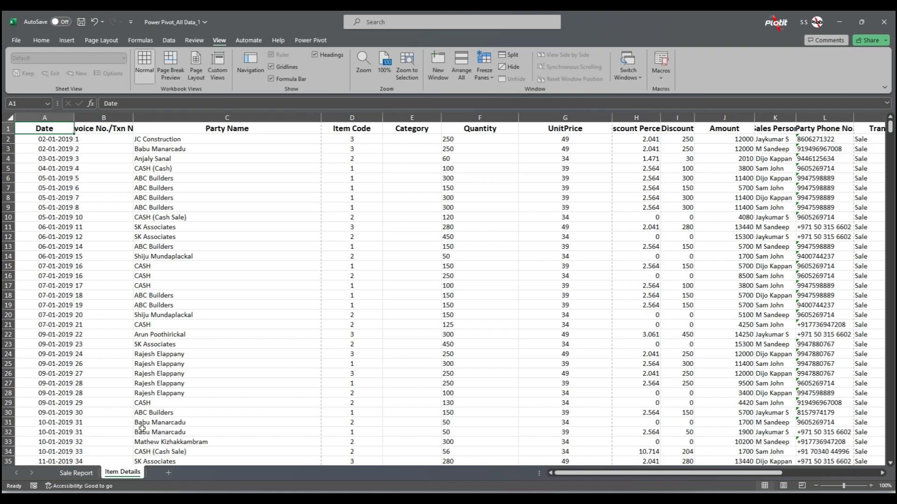
Check the total number of pages in the print preview of the Item Details sheet, and return to the worksheet.
key(ctrl+p)
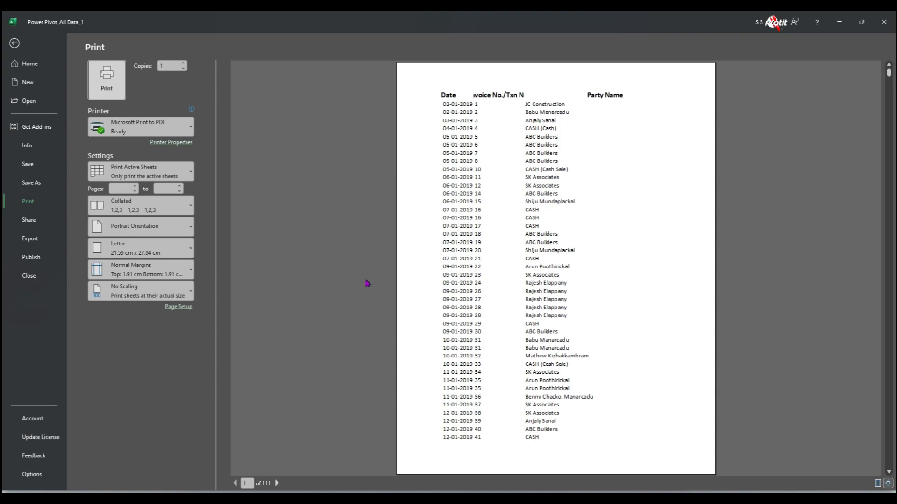
key(ctrl+2)
drag(291, 401, 277, 479)
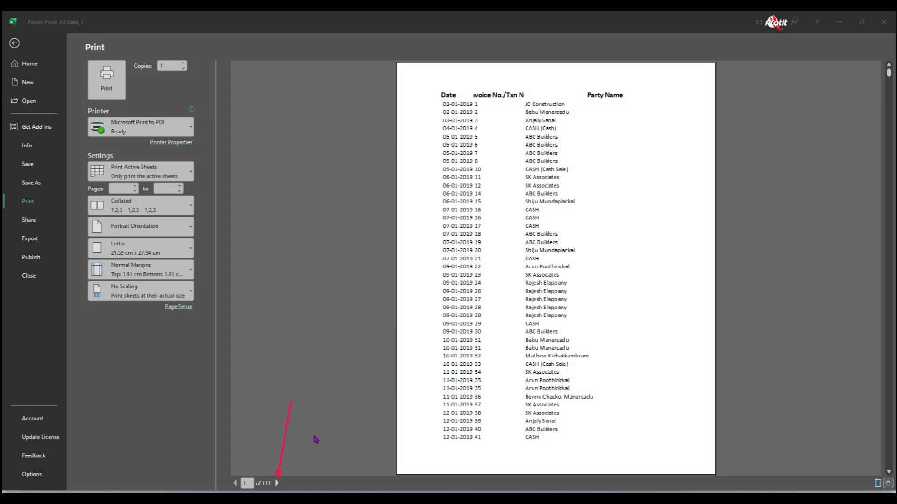
key(Escape)
click(301, 127)
key(Escape)
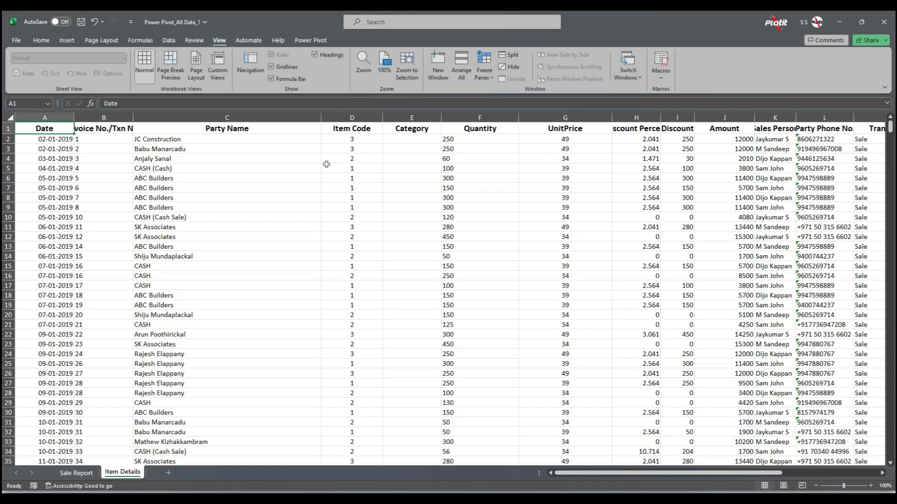
Go through the Item Code, Category, Quantity and UnitPrice headers in row 1.
click(362, 128)
click(411, 130)
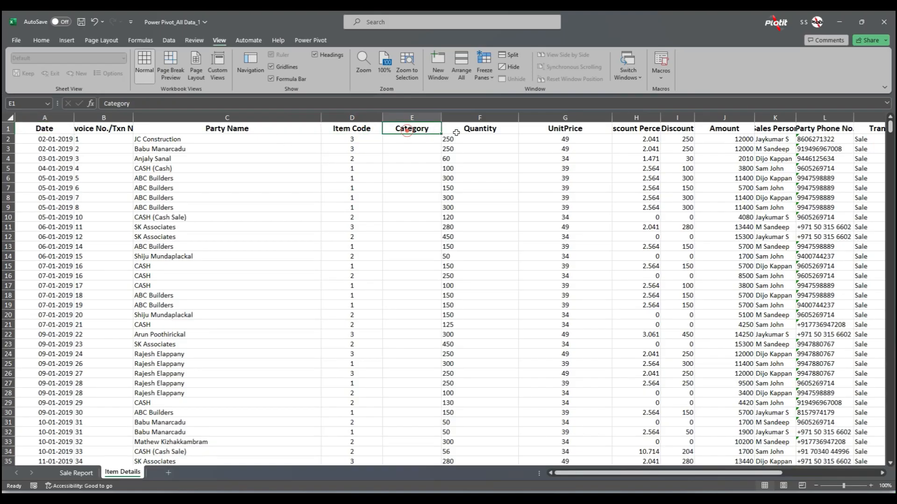
click(479, 130)
click(568, 131)
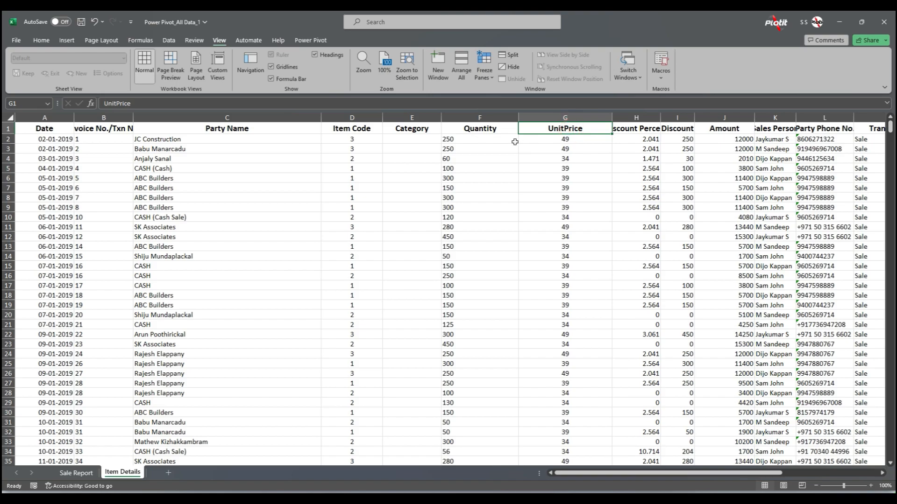
Examine in the print preview which columns and headers print on each page, from page 1 through page 24, and return to the worksheet.
key(ctrl+p)
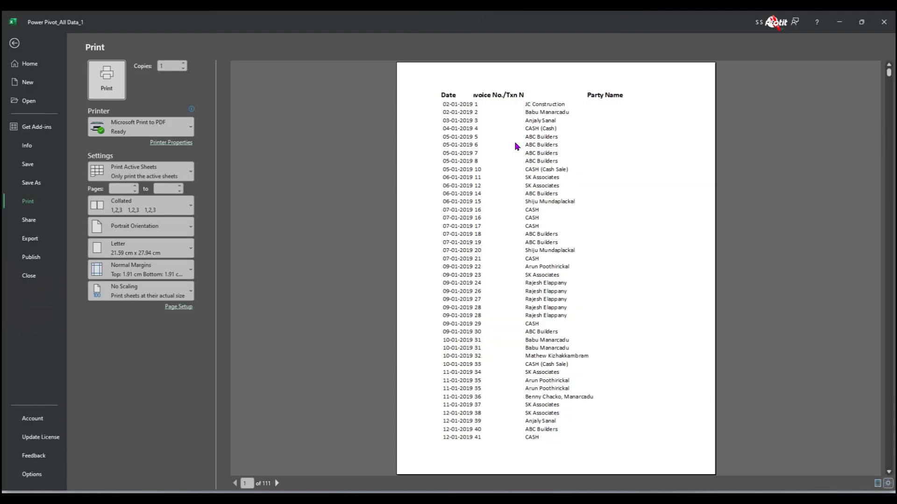
scroll(517, 146, down, 1)
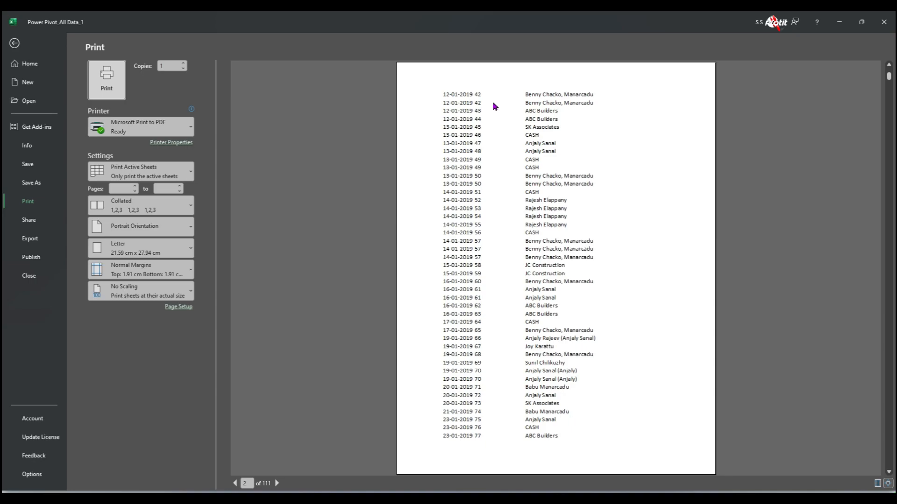
scroll(495, 106, up, 1)
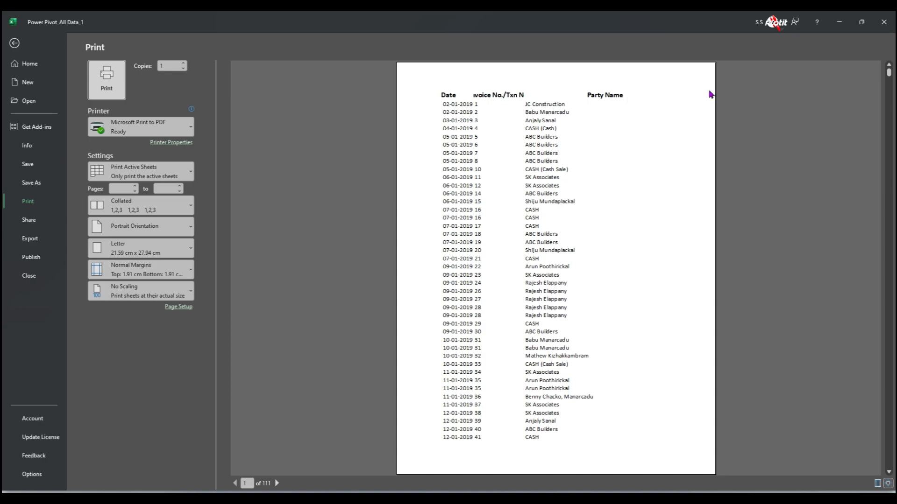
scroll(638, 132, down, 1)
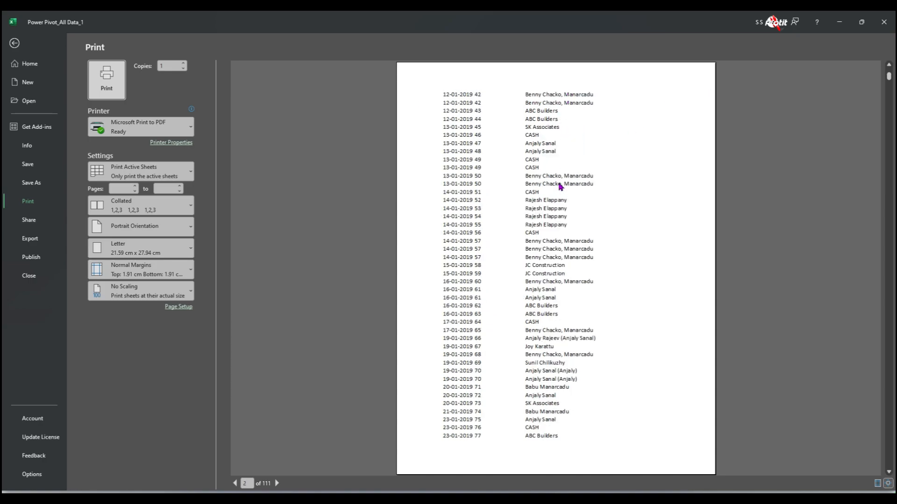
scroll(476, 107, up, 1)
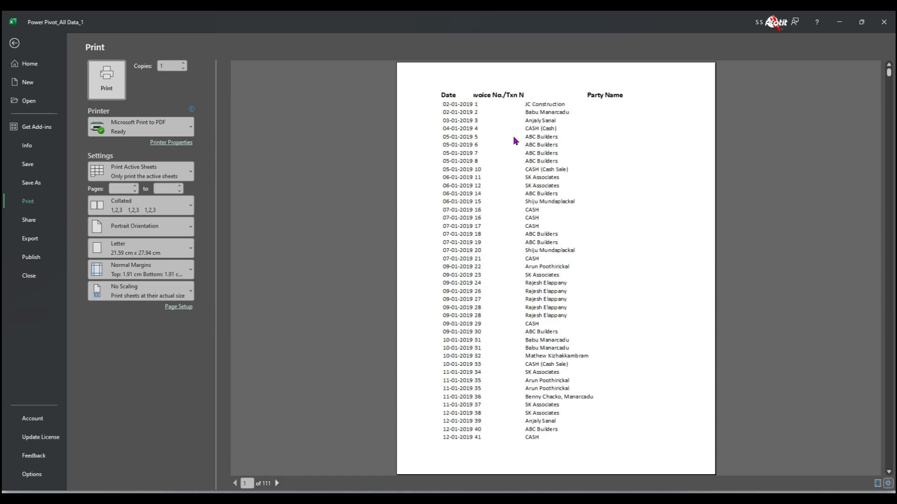
scroll(546, 121, down, 1)
scroll(509, 173, down, 3)
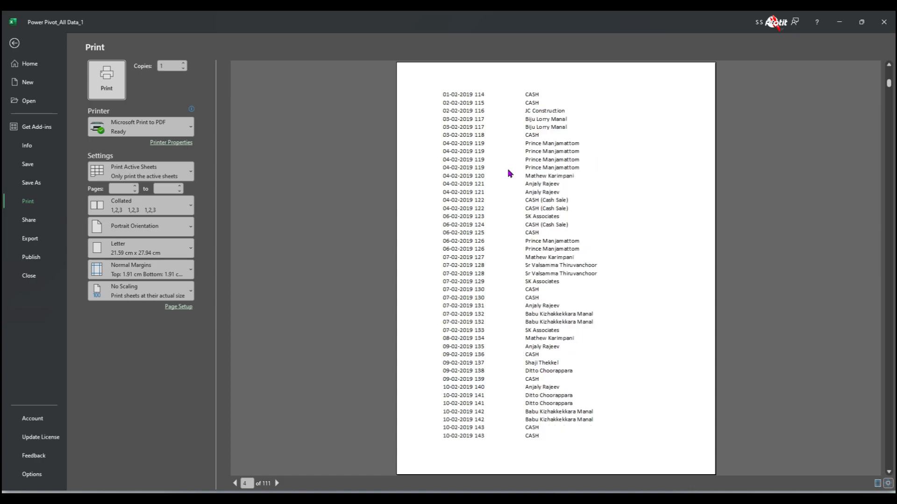
scroll(513, 251, down, 19)
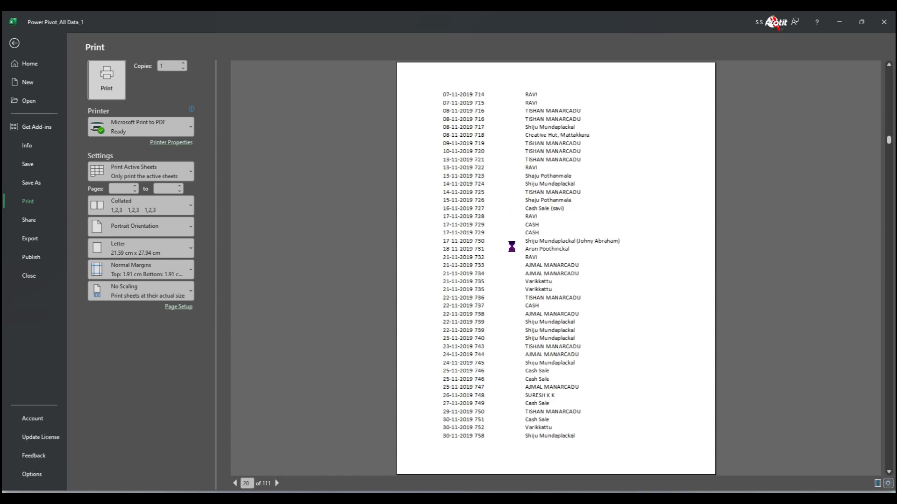
scroll(513, 251, down, 5)
scroll(513, 251, up, 5)
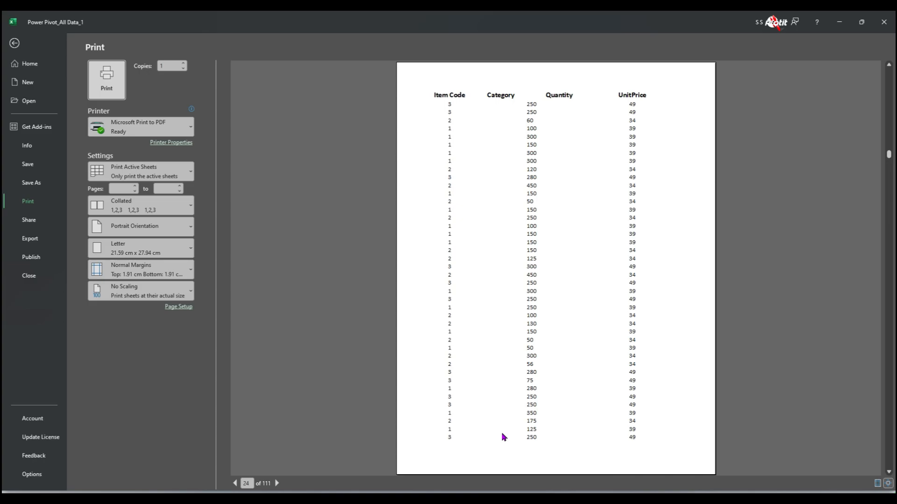
key(Escape)
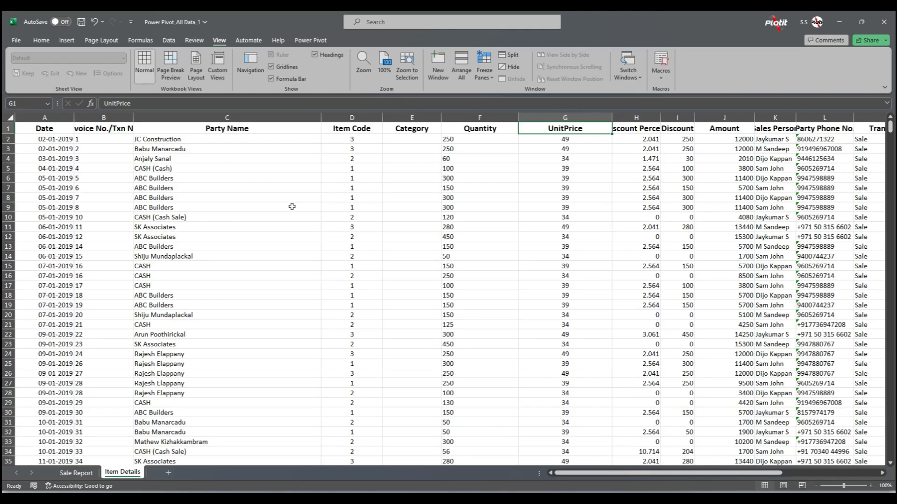
Switch the Item Details sheet to Page Break Preview.
click(41, 41)
click(215, 41)
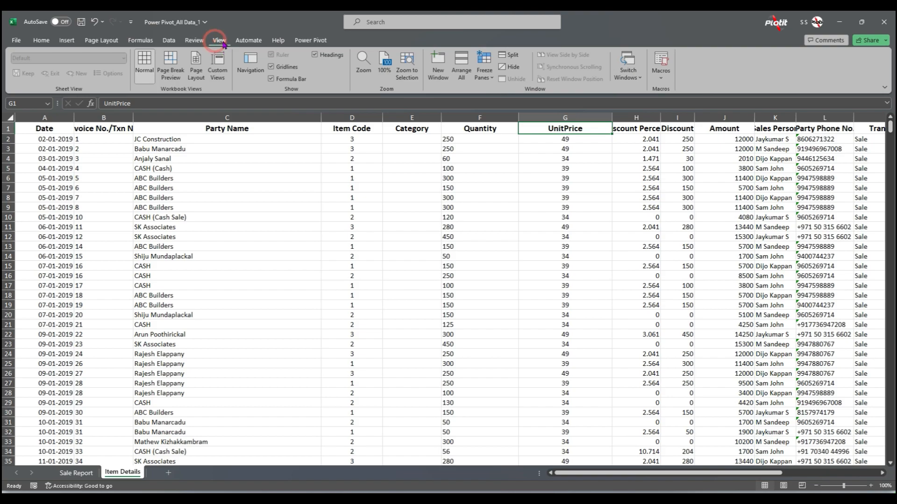
click(177, 82)
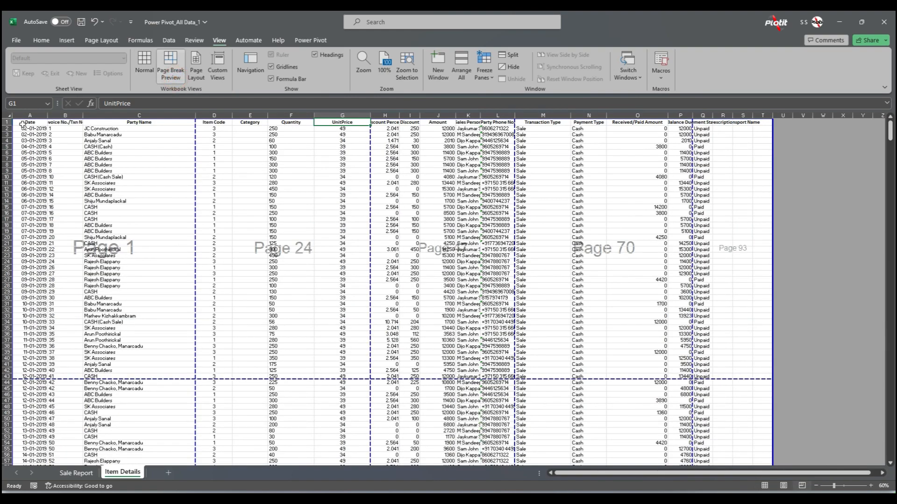
Examine how the page breaks split the Item Details data down to the last row, and locate the page 111 area.
scroll(170, 345, down, 10)
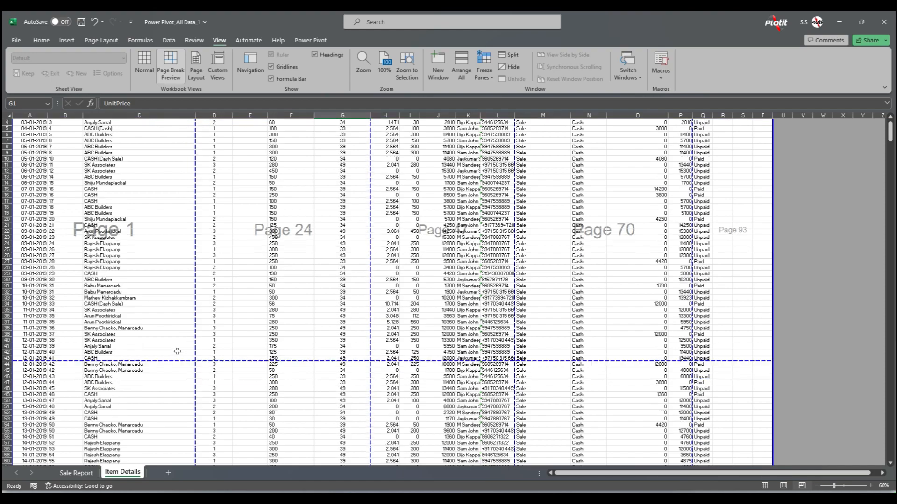
scroll(106, 288, down, 20)
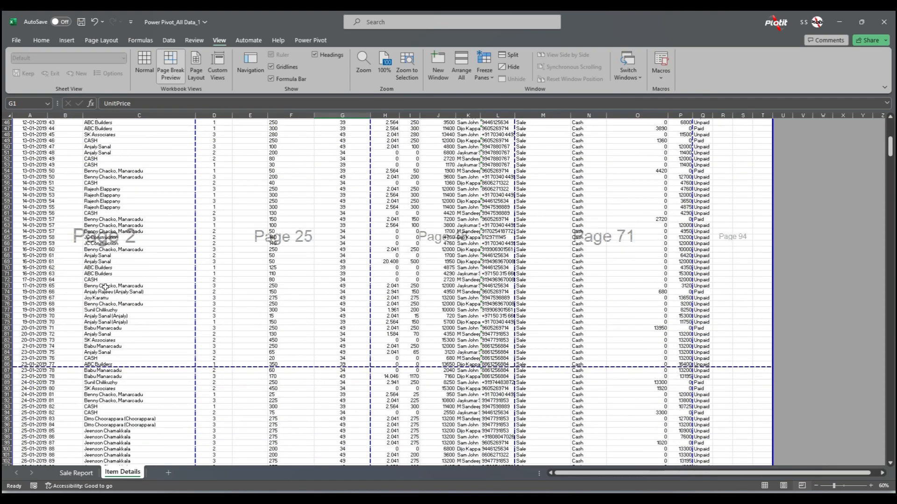
scroll(106, 287, down, 20)
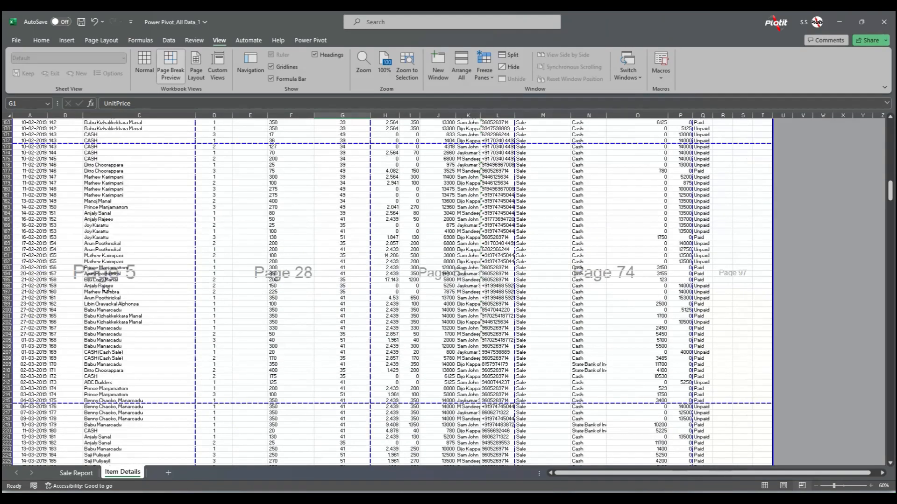
scroll(107, 295, down, 20)
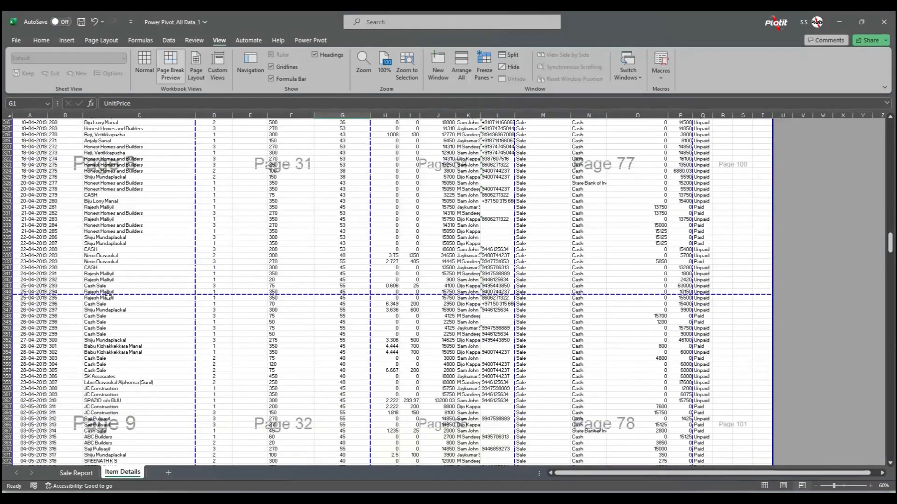
scroll(127, 318, down, 20)
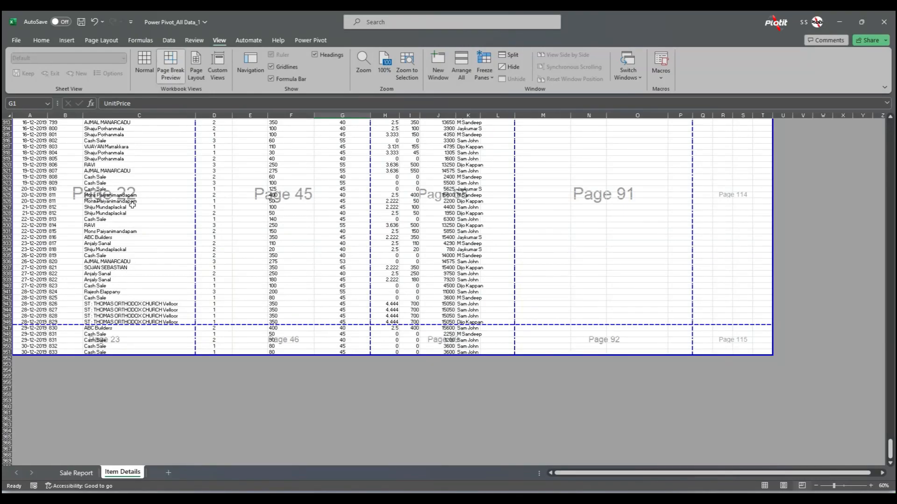
scroll(156, 230, up, 16)
scroll(267, 228, up, 6)
click(290, 159)
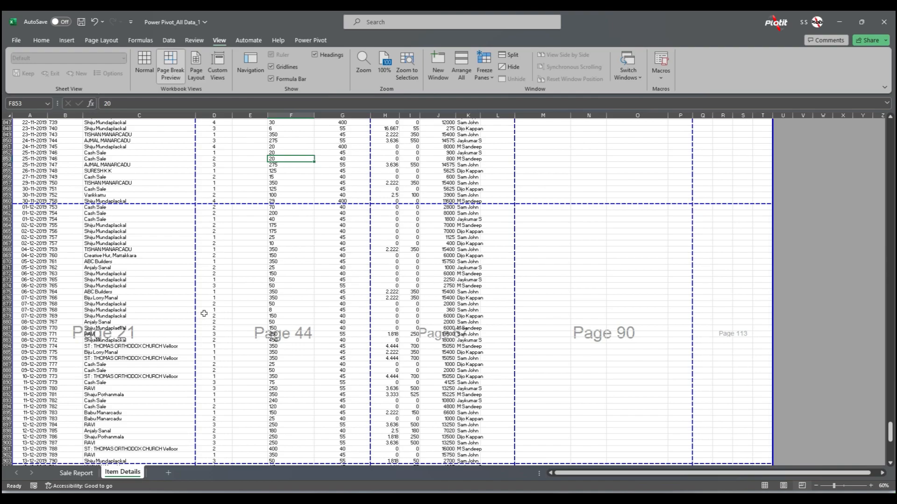
scroll(202, 311, up, 20)
scroll(202, 303, up, 17)
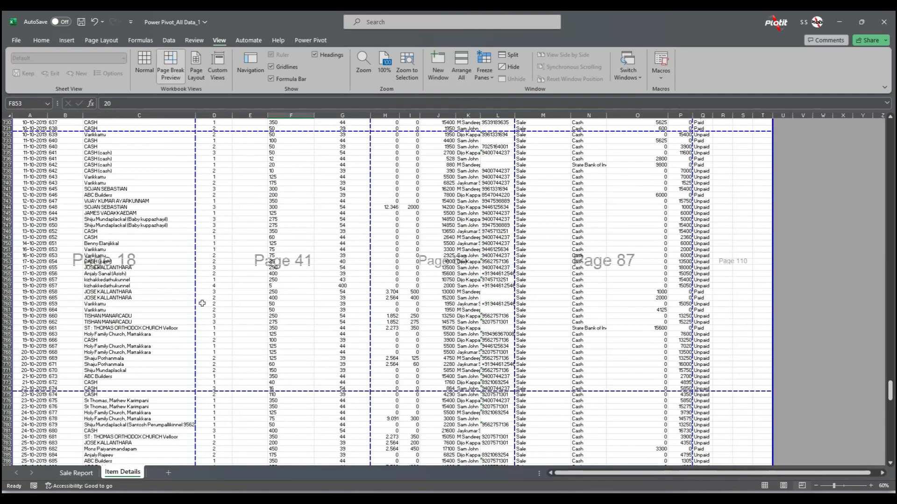
scroll(738, 220, down, 1)
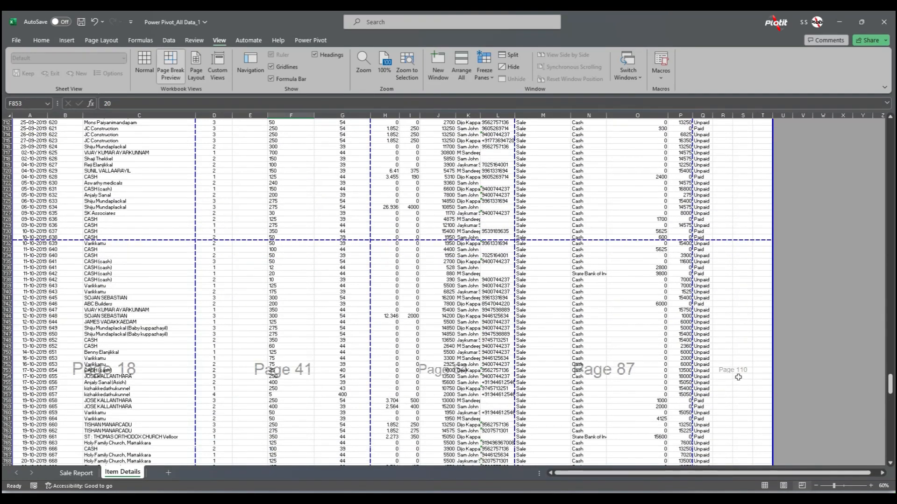
scroll(741, 374, down, 17)
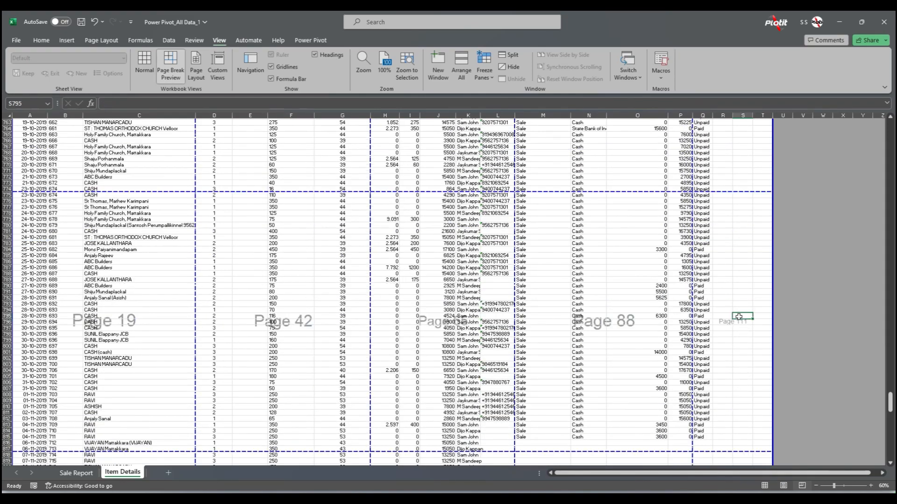
drag(719, 302, 752, 338)
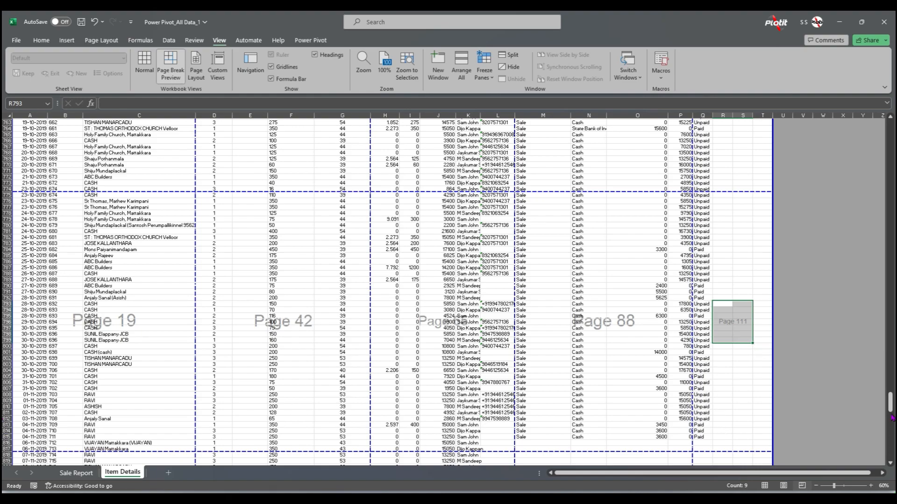
Set row 1 of the Item Details sheet as the title row to repeat at the top of every printed page.
drag(890, 411, 346, 124)
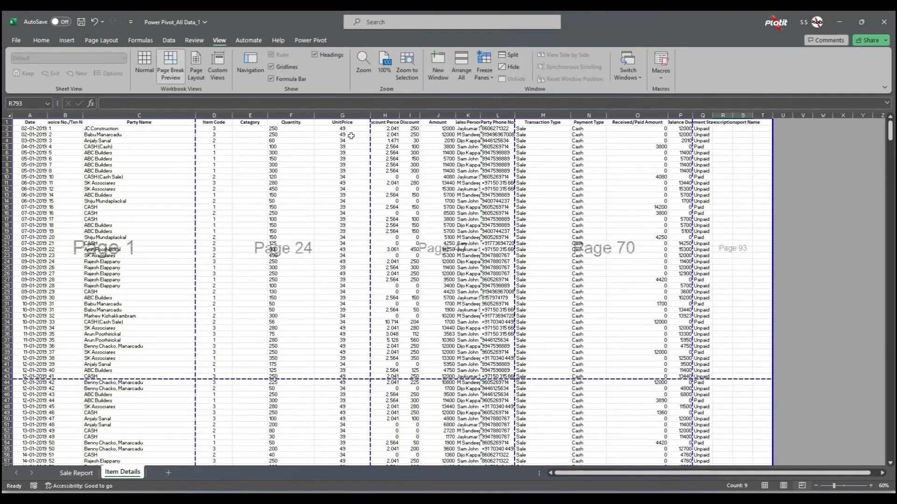
click(100, 42)
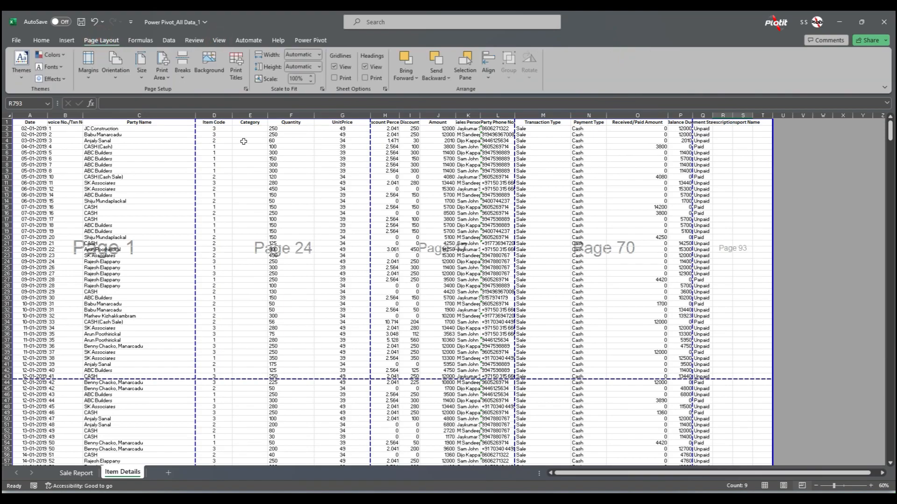
click(237, 74)
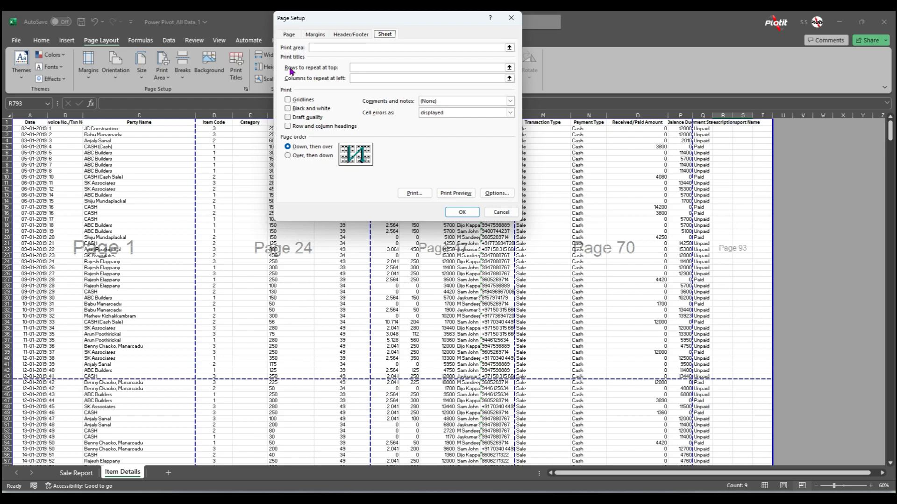
click(381, 67)
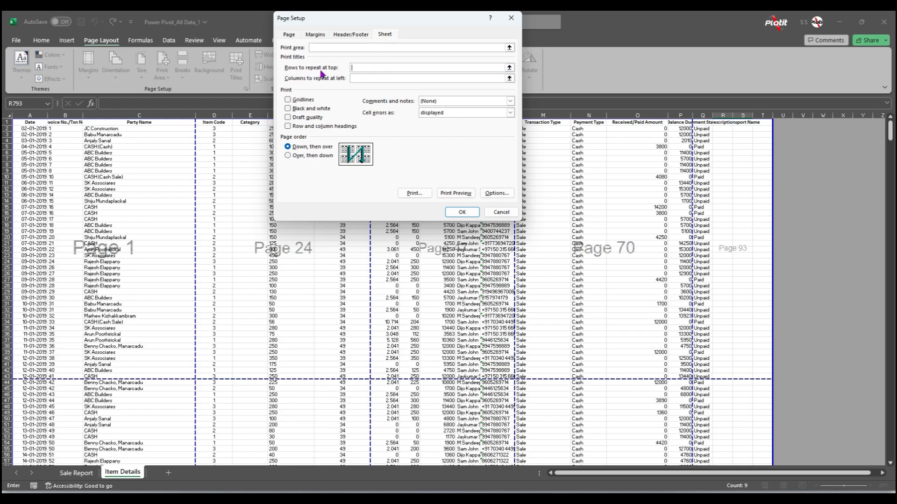
click(369, 67)
click(8, 122)
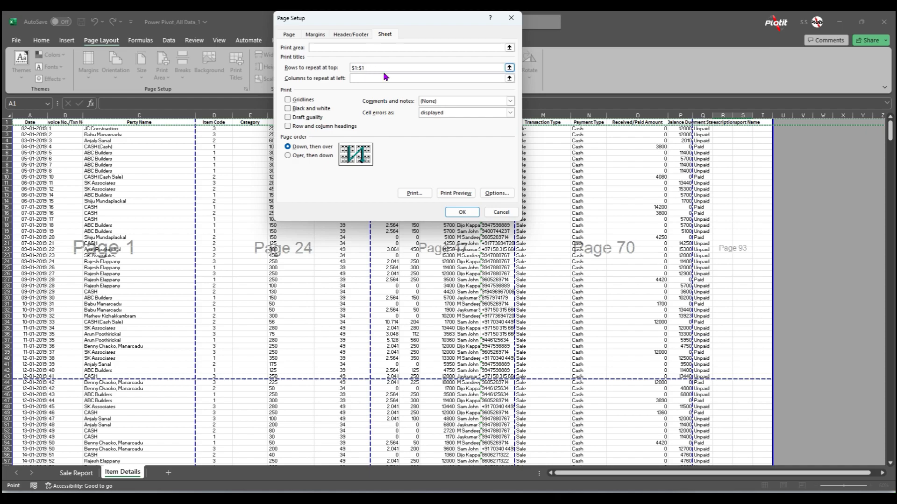
click(461, 212)
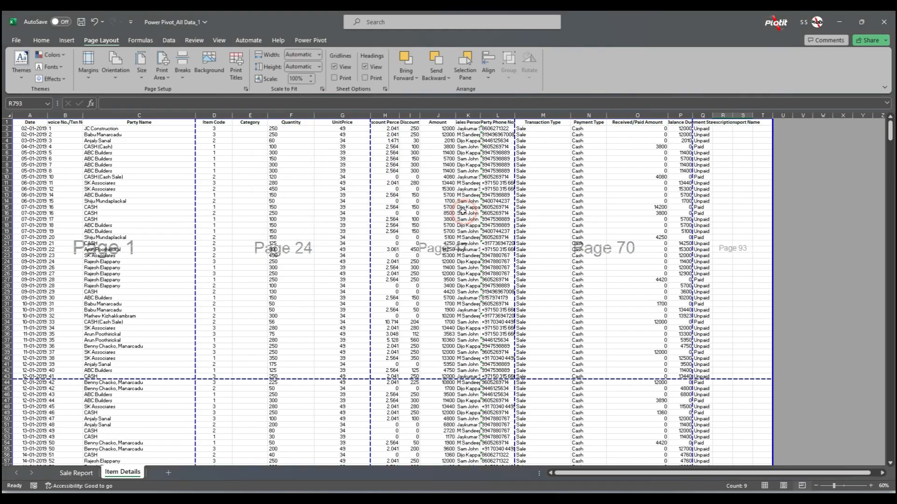
Check in the print preview whether the header row repeats across the first five pages, and return to the worksheet.
key(ctrl+p)
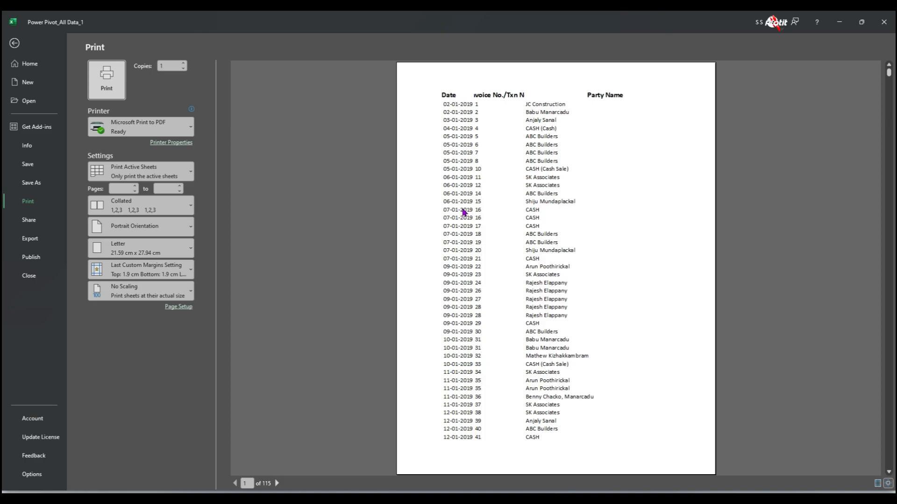
scroll(458, 101, down, 1)
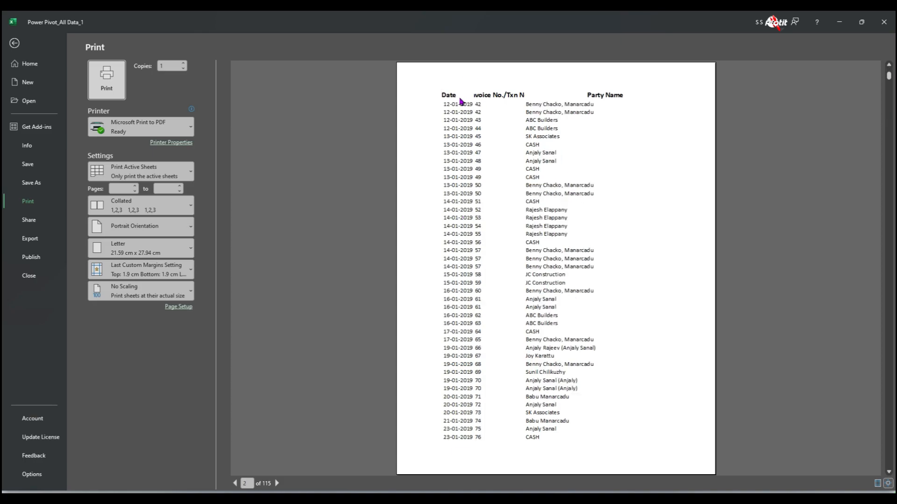
scroll(589, 112, down, 1)
scroll(586, 115, down, 4)
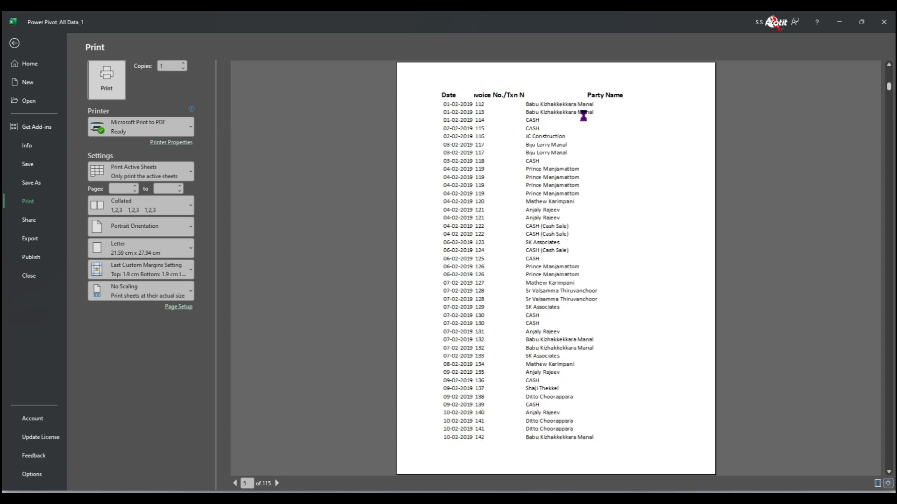
key(Escape)
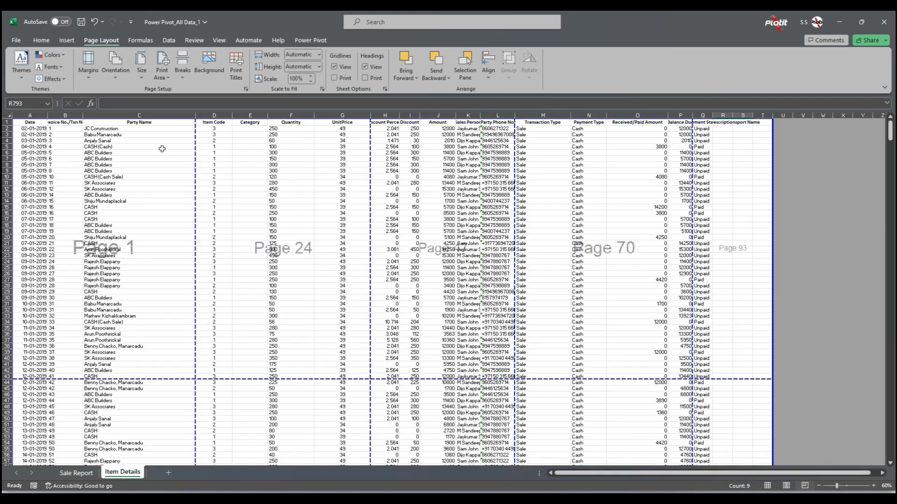
Change the sheet's page order to Over, then down, and check the page 1 and page 2 areas.
click(235, 65)
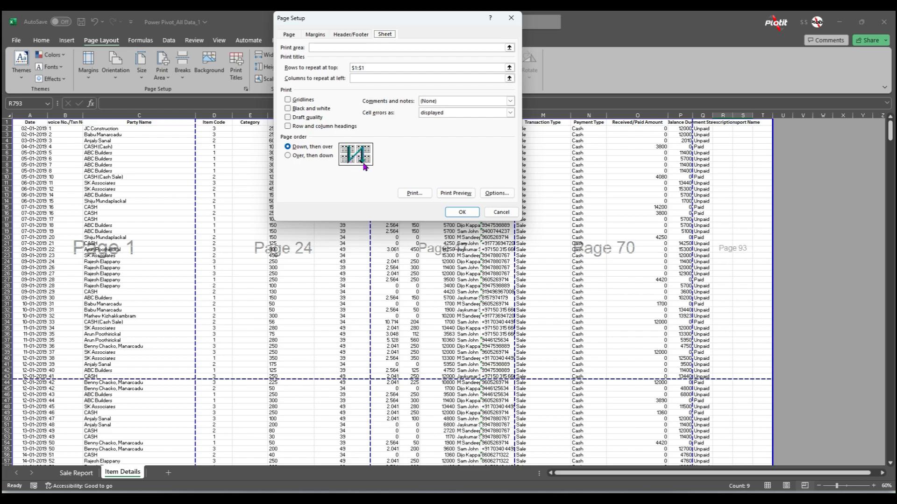
click(311, 159)
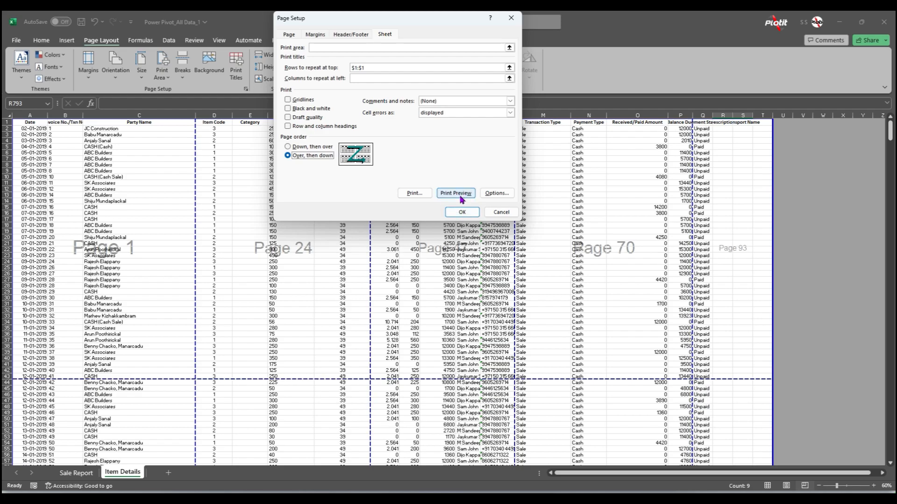
click(462, 213)
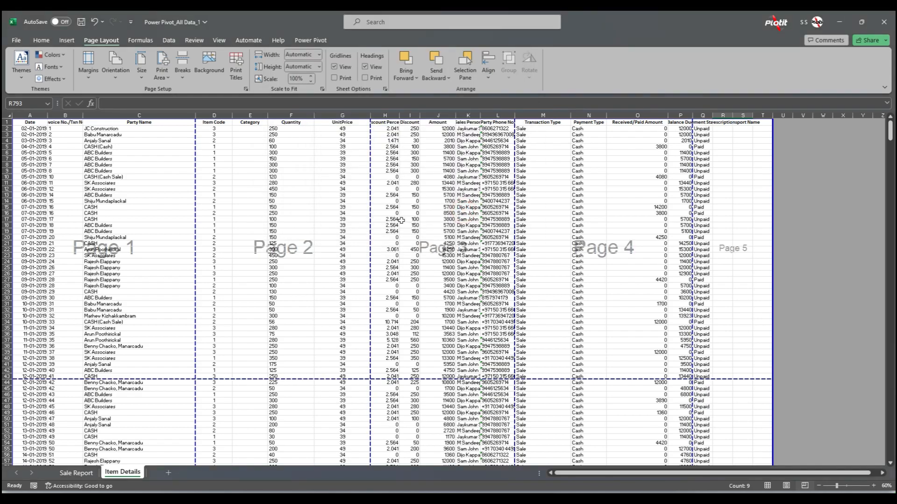
click(105, 236)
click(280, 249)
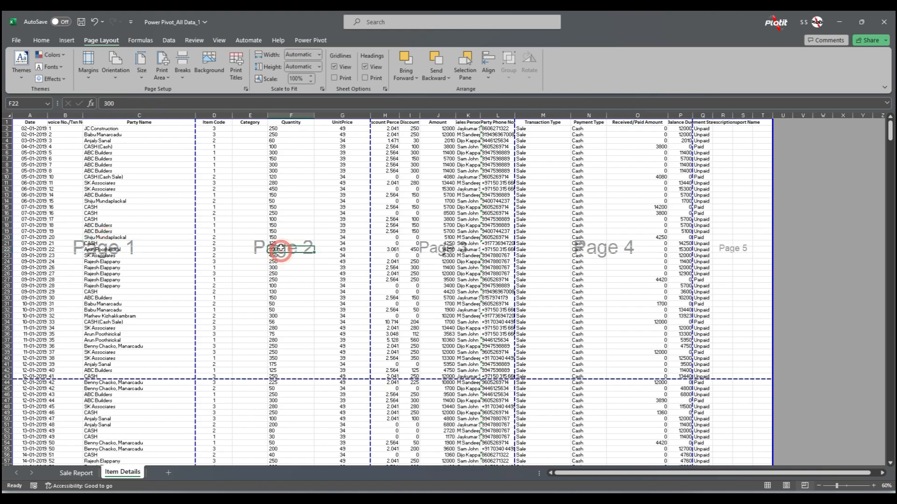
Examine in the print preview which columns print on pages 1 through 6, and return to the worksheet.
key(ctrl+p)
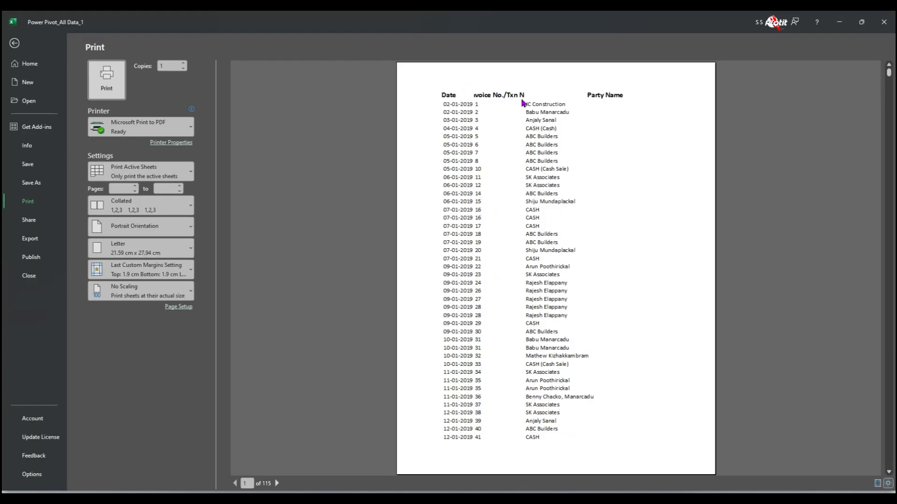
scroll(612, 106, down, 1)
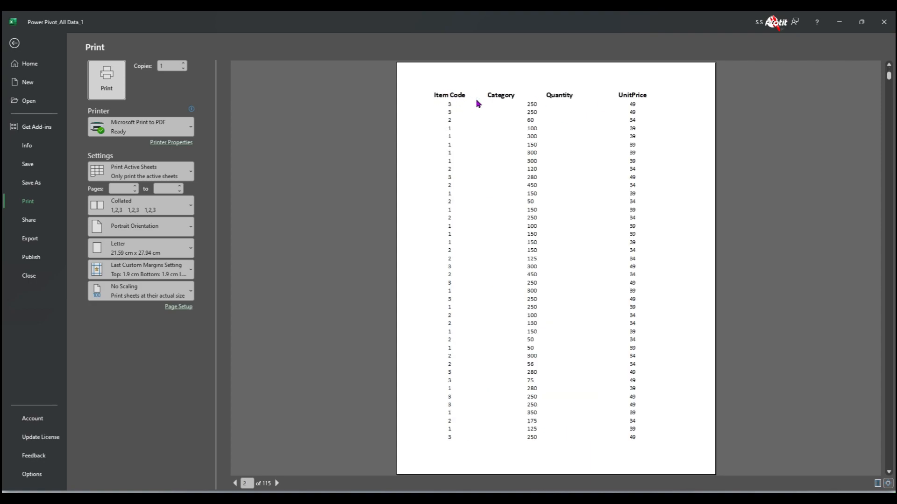
scroll(607, 104, down, 2)
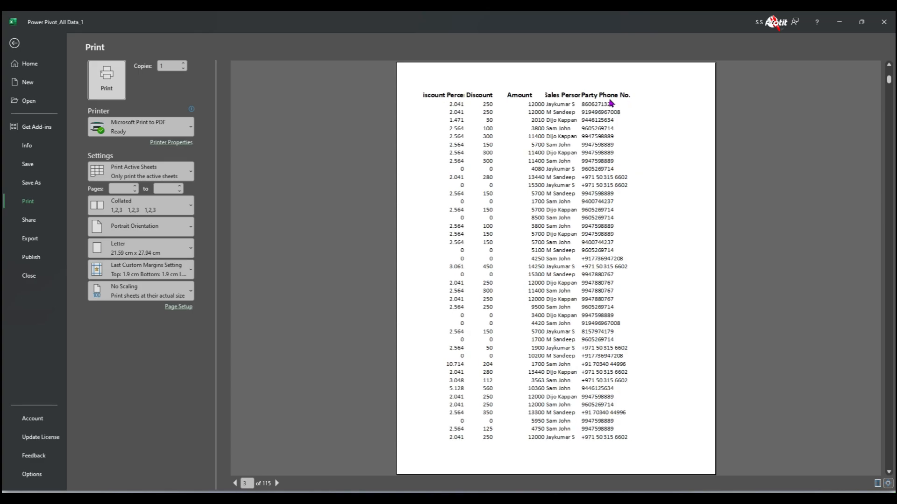
scroll(611, 103, down, 1)
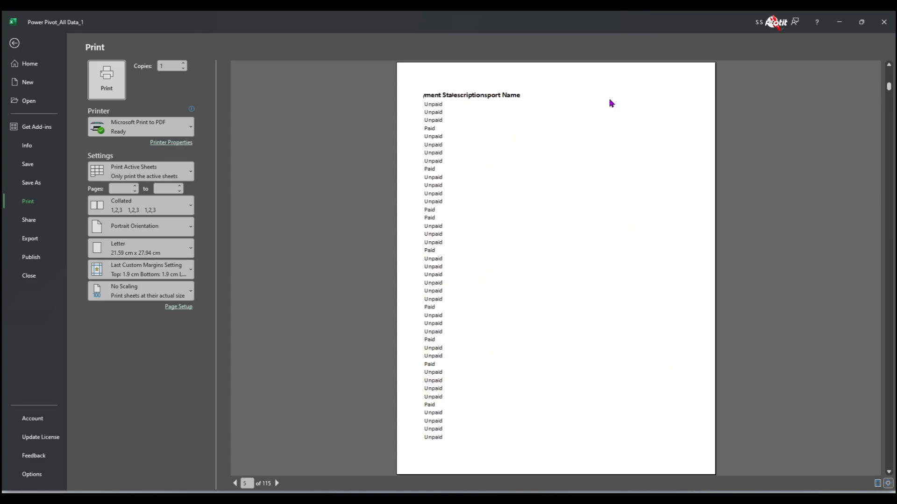
scroll(511, 97, down, 1)
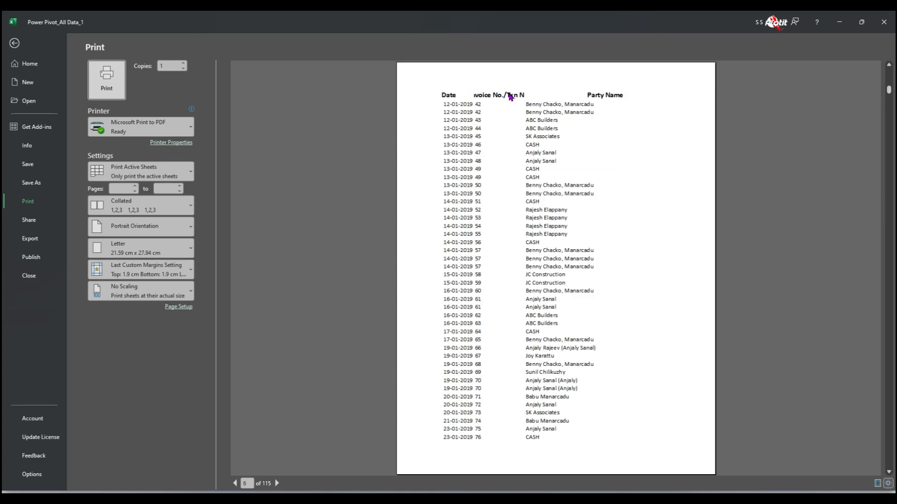
scroll(509, 98, down, 1)
key(Escape)
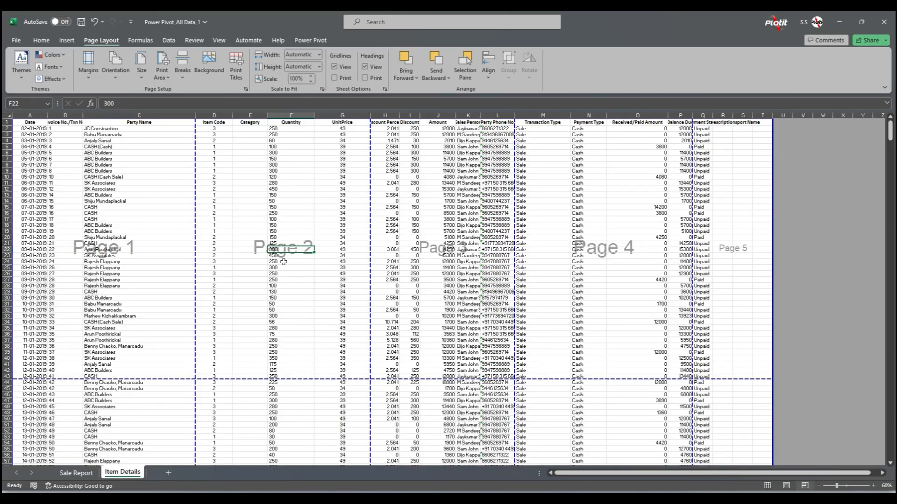
Set the Item Details page orientation to Landscape.
click(116, 71)
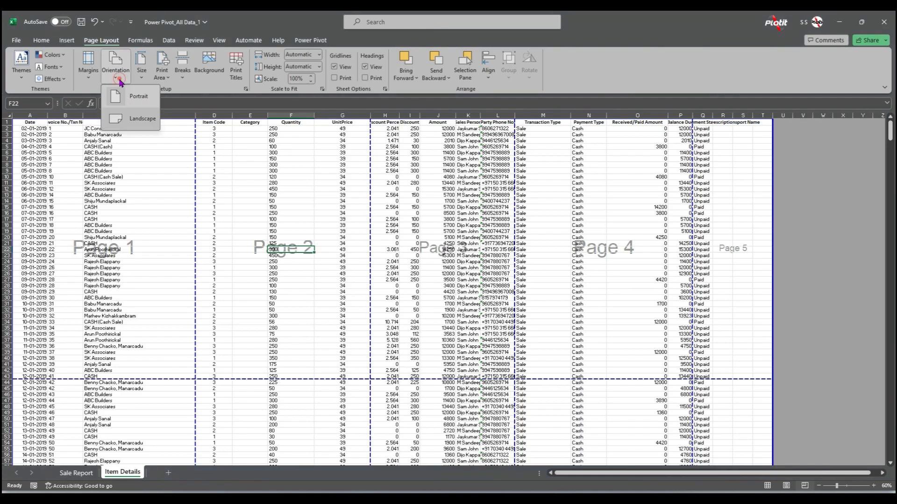
click(126, 119)
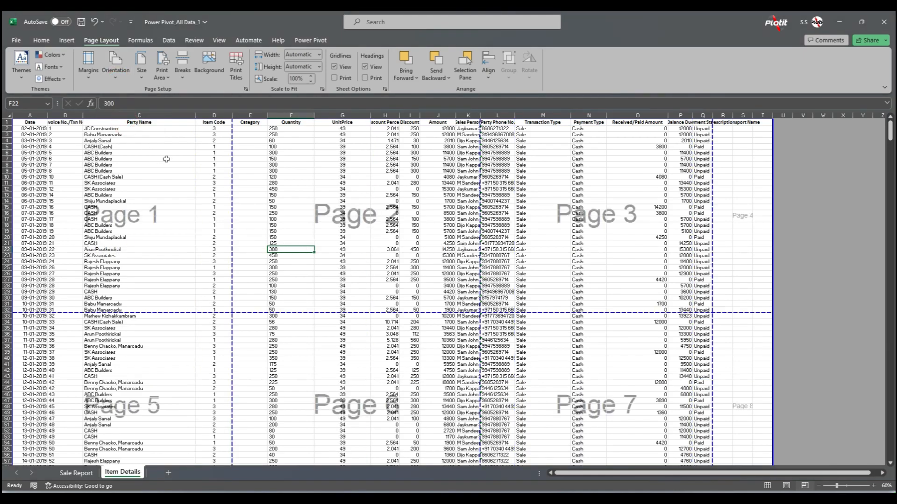
Narrow the columns from the invoice number through UnitPrice to fit more per page, and check the layout in the print preview.
drag(196, 118, 135, 118)
mouse_move(206, 118)
mouse_down()
mouse_move(189, 118)
mouse_move(228, 115)
mouse_move(214, 116)
mouse_up()
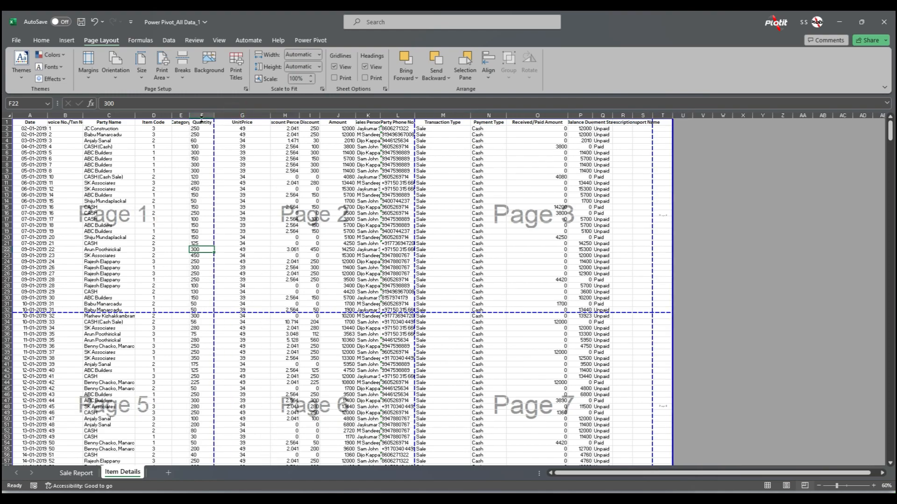
drag(86, 118, 56, 118)
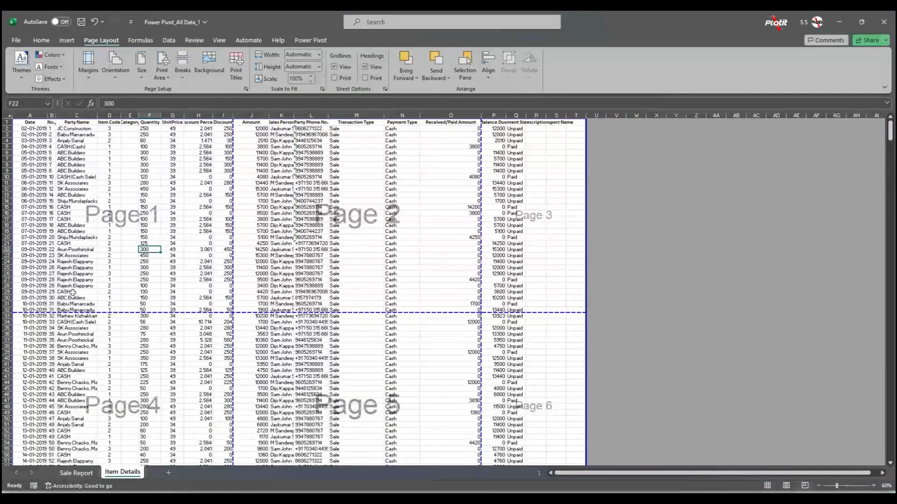
key(ctrl+p)
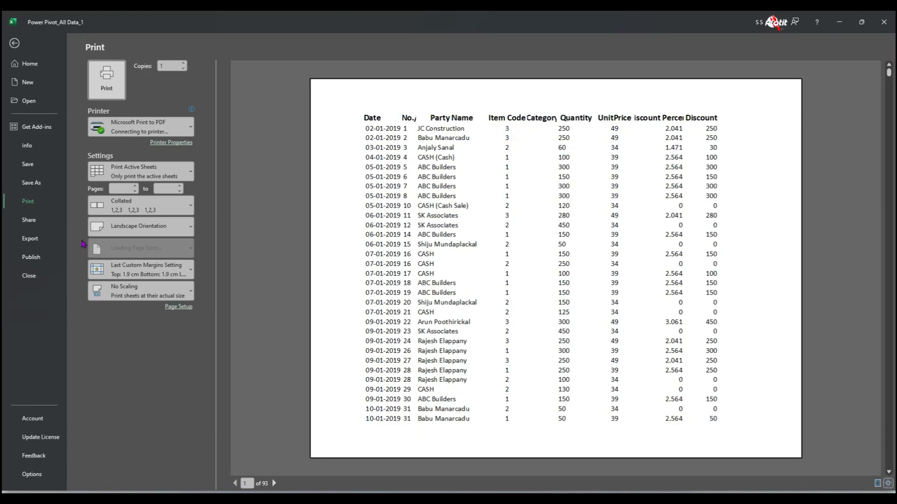
key(Escape)
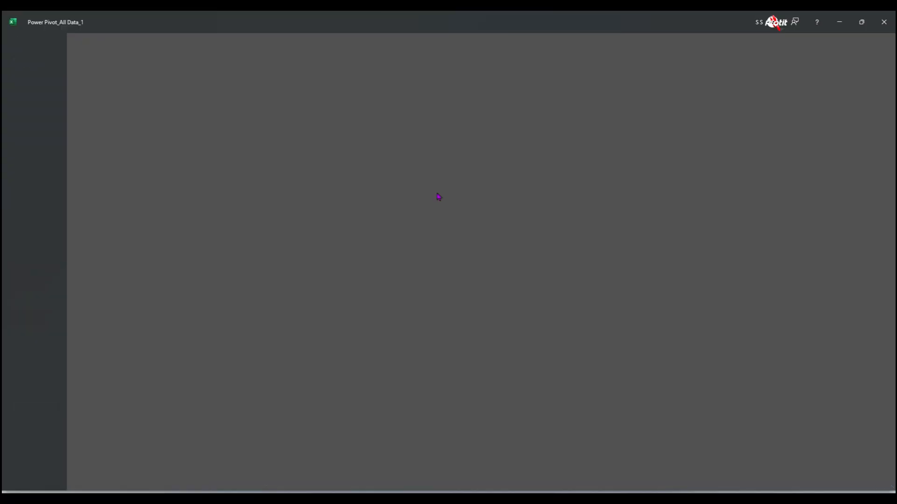